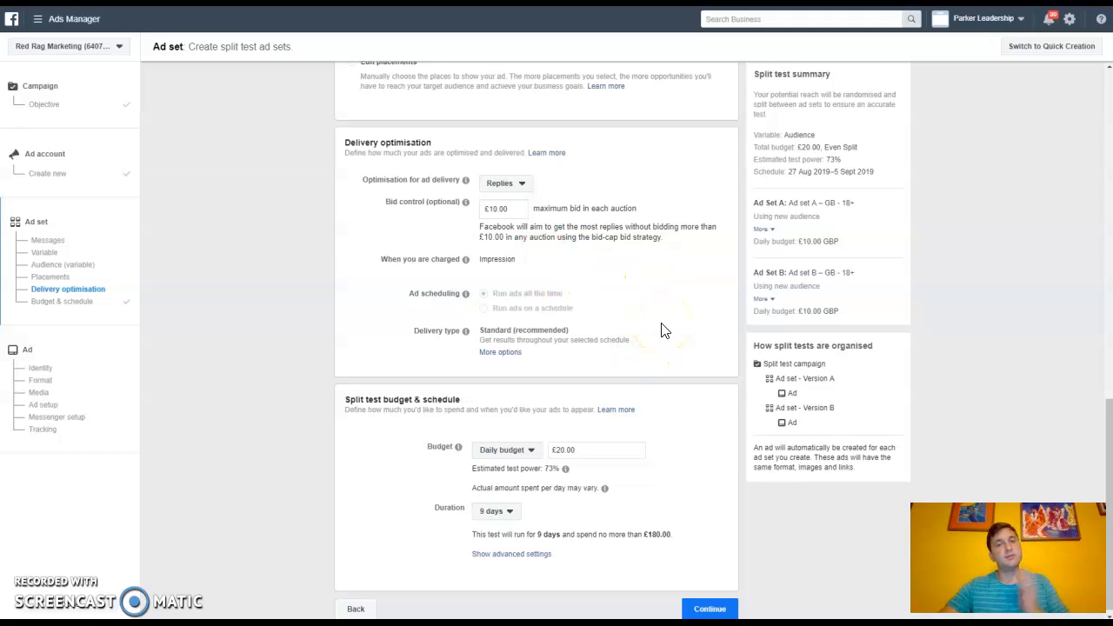
Step: Continue to the ad level and rename the ad as "Test 1"
left_click(711, 609)
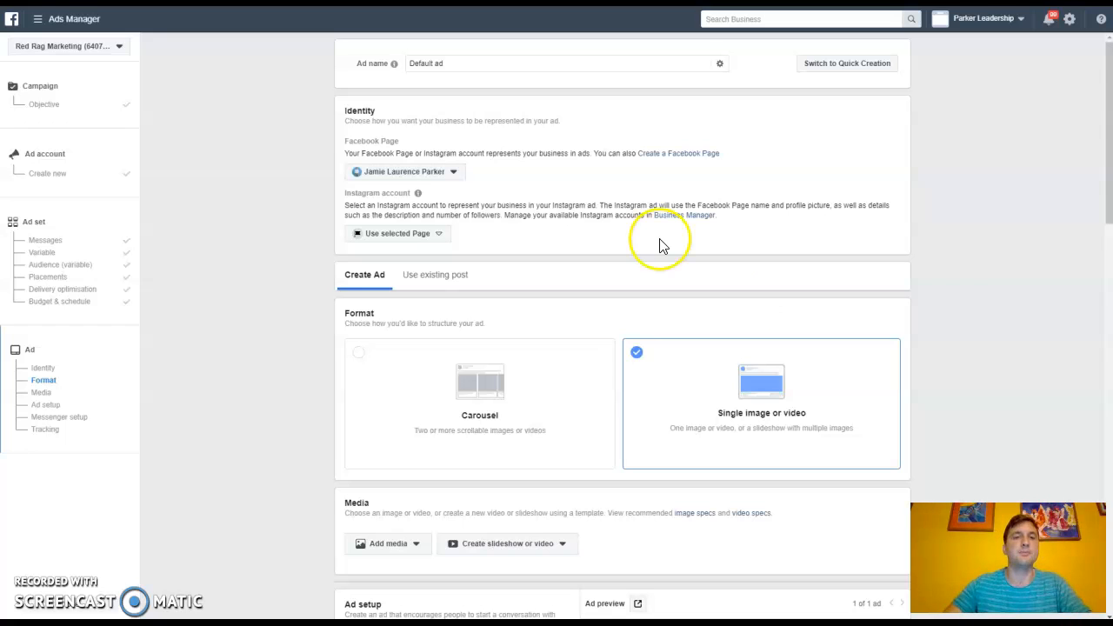
left_click(452, 63)
key("BackSpace")
key("BackSpace")
key("BackSpace")
key("BackSpace")
key("BackSpace")
key("BackSpace")
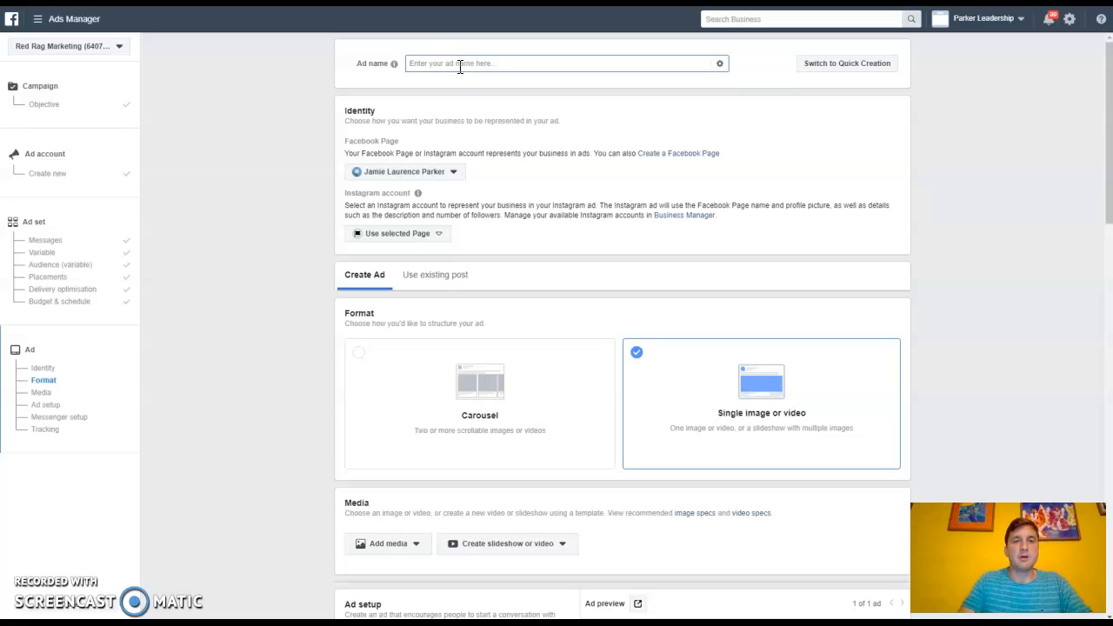
type("Test 1")
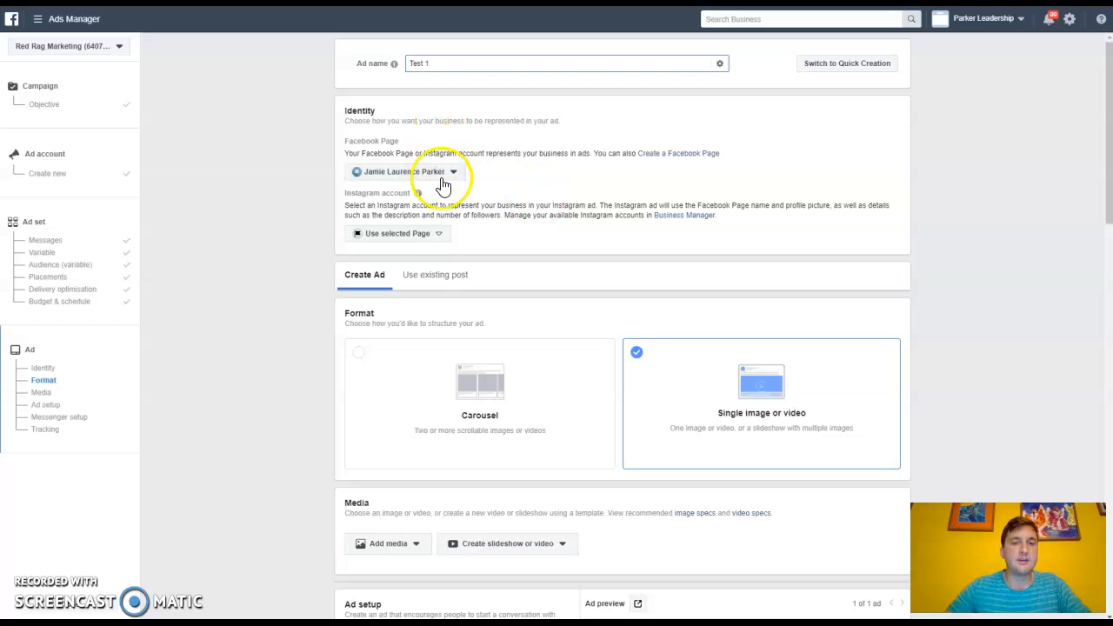
Step: Check the Facebook Page choice and set the Instagram account to the page's linked Instagram profile
mouse_move(417, 193)
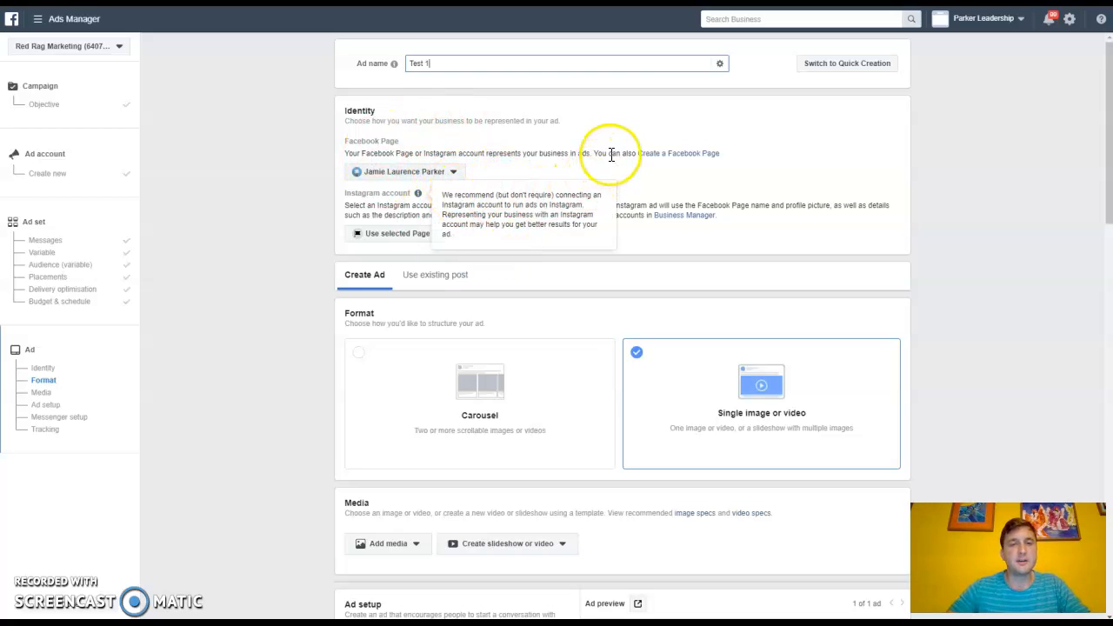
left_click(458, 175)
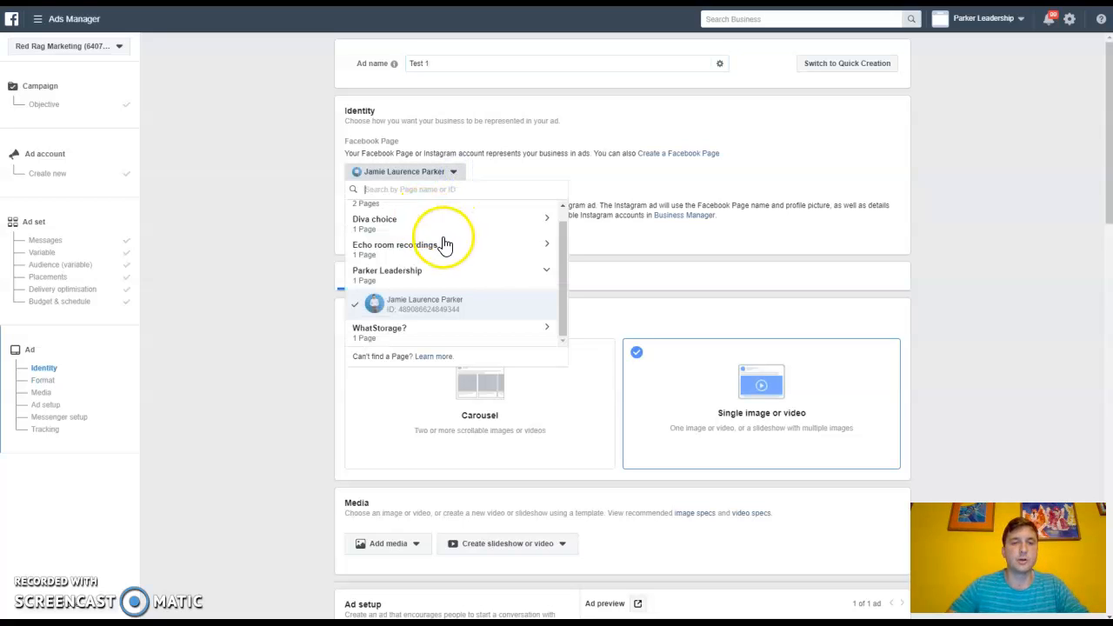
left_click(536, 177)
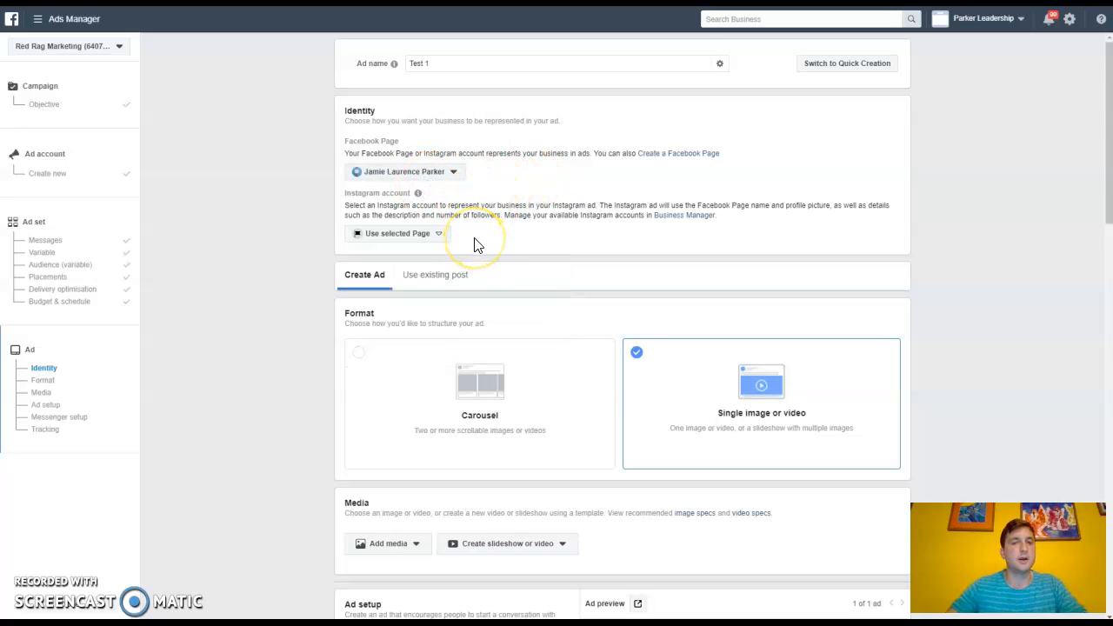
mouse_move(435, 247)
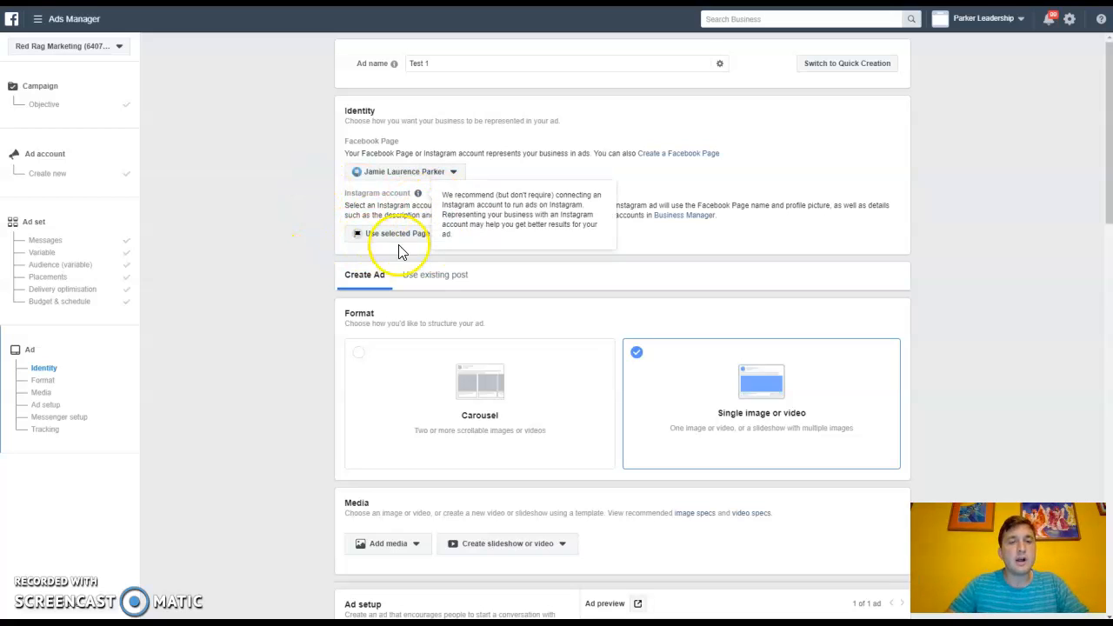
left_click(443, 236)
left_click(425, 278)
left_click(527, 241)
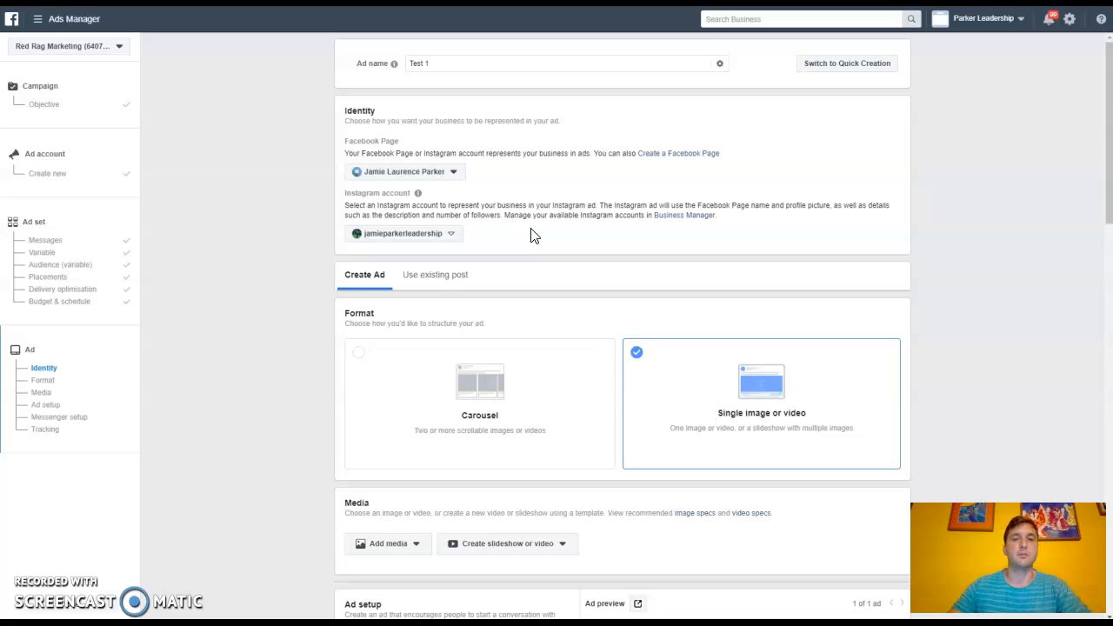
Step: Add the account image IMG_20190608_190352.jpg as the ad's media
scroll(548, 331, "down", 1)
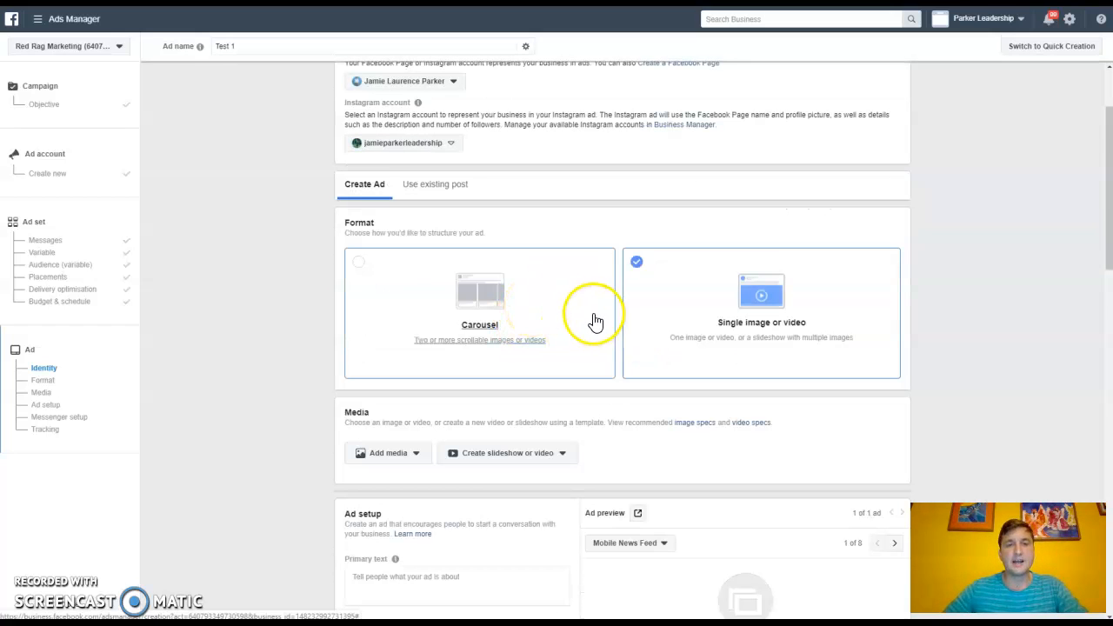
scroll(597, 318, "down", 1)
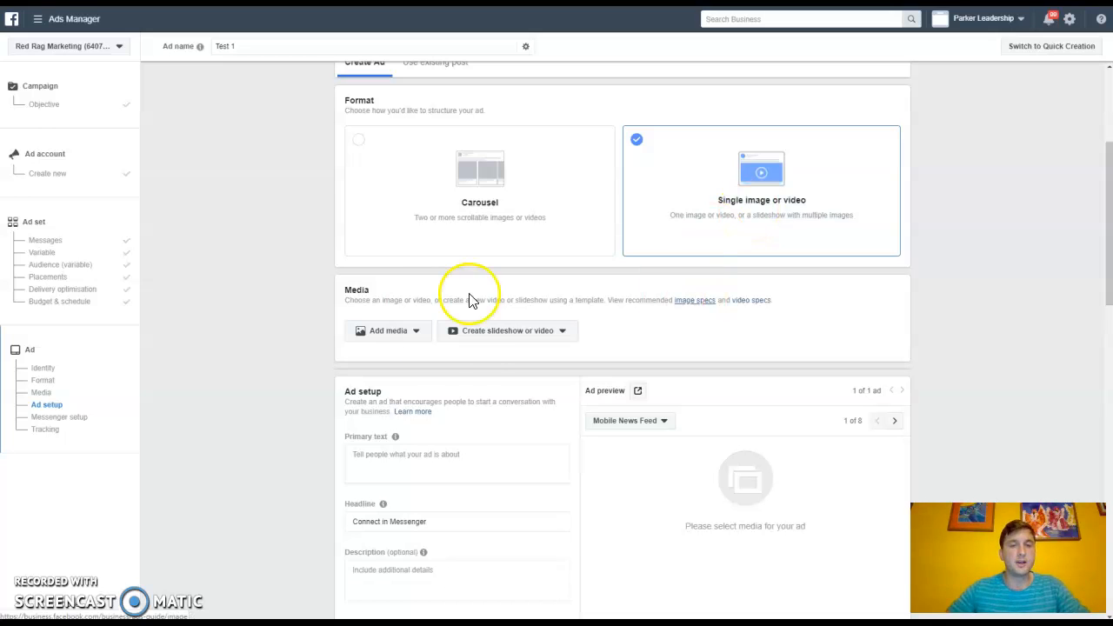
left_click(415, 333)
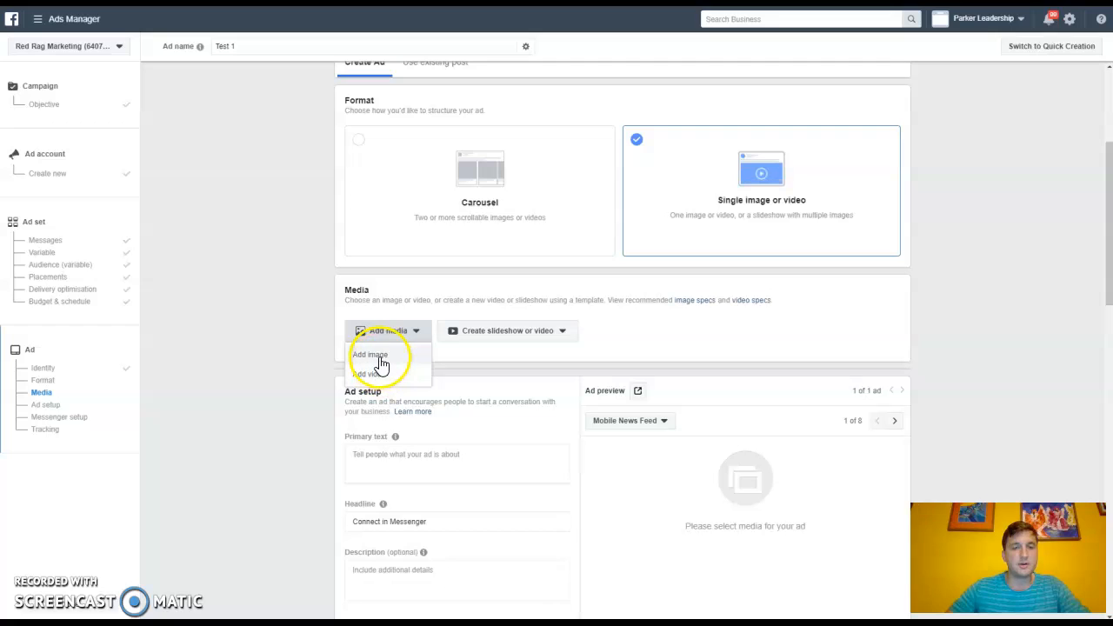
left_click(391, 355)
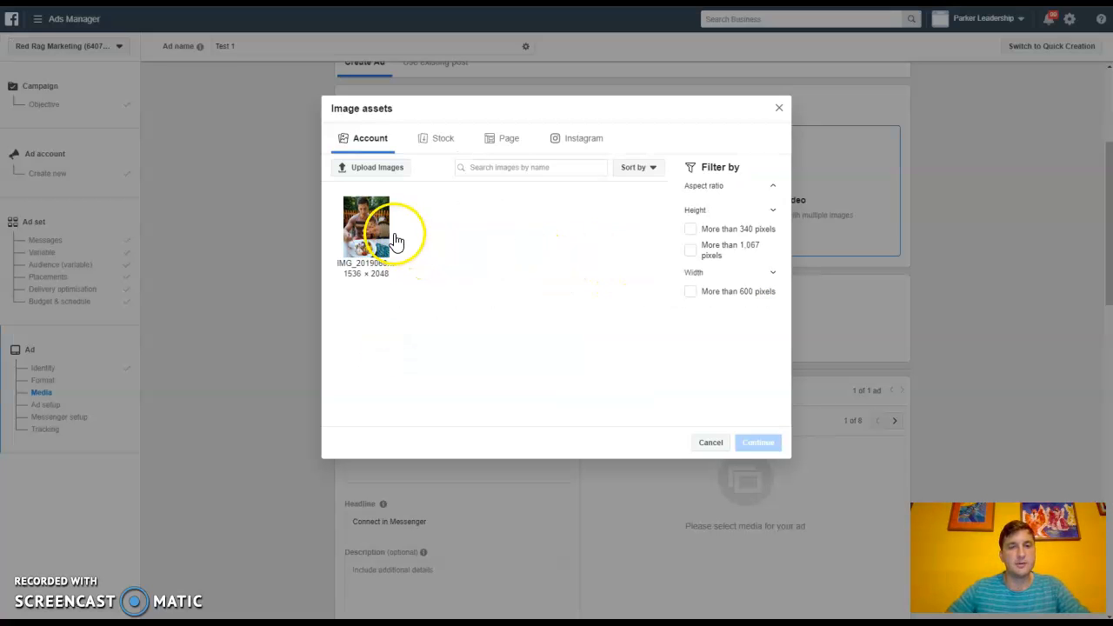
left_click(368, 224)
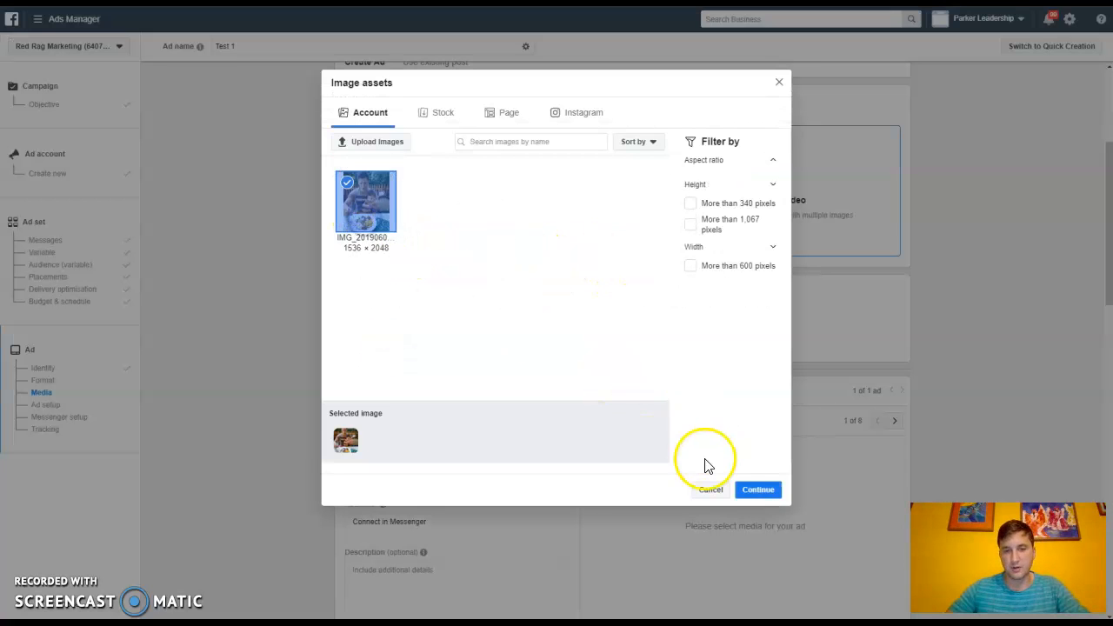
left_click(758, 491)
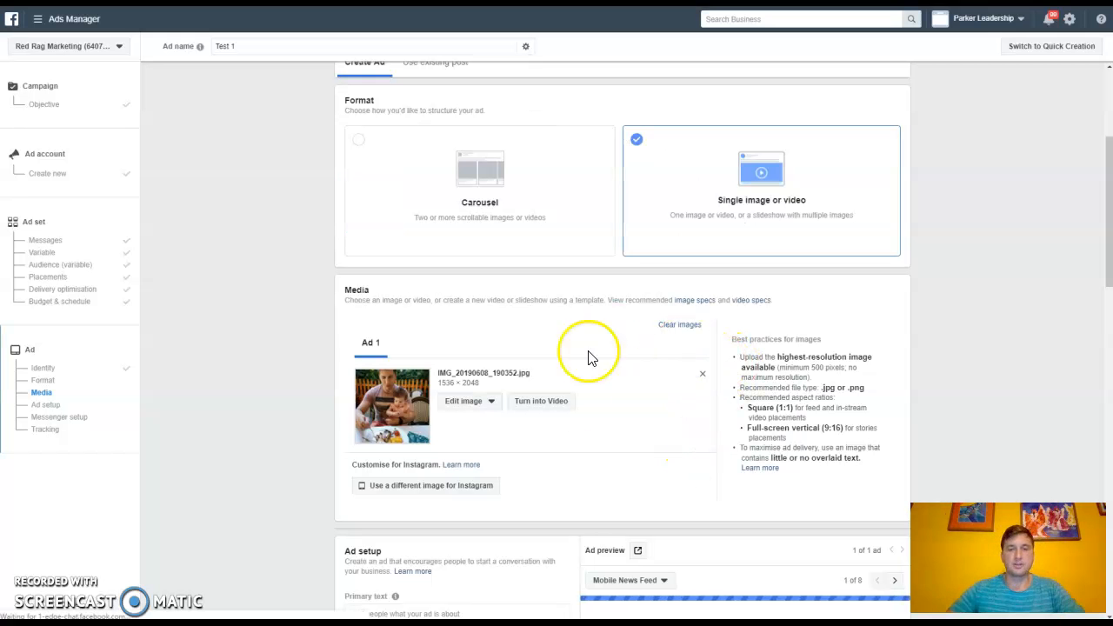
Step: Enter "Test Test test" as the ad's primary text
scroll(573, 444, "down", 3)
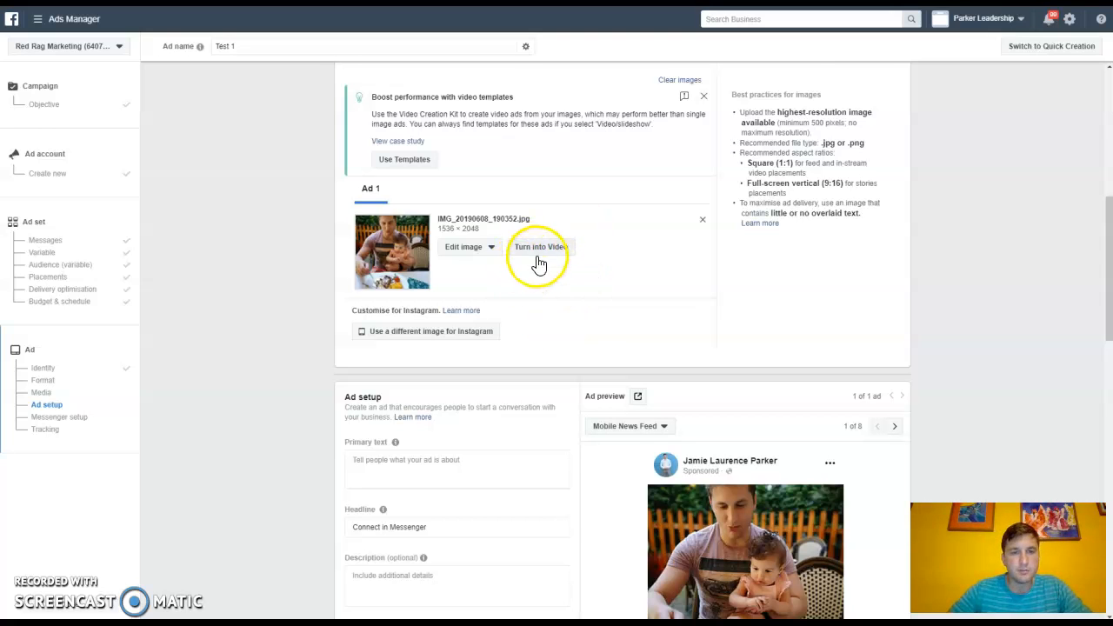
scroll(534, 261, "down", 3)
scroll(534, 253, "up", 2)
scroll(486, 261, "down", 2)
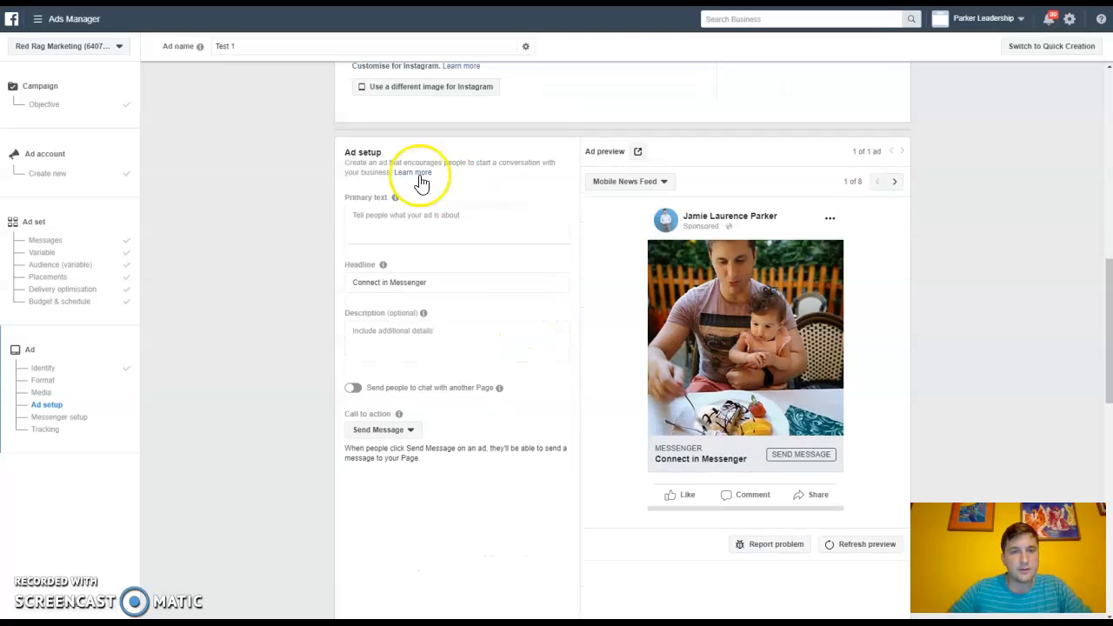
left_click(381, 215)
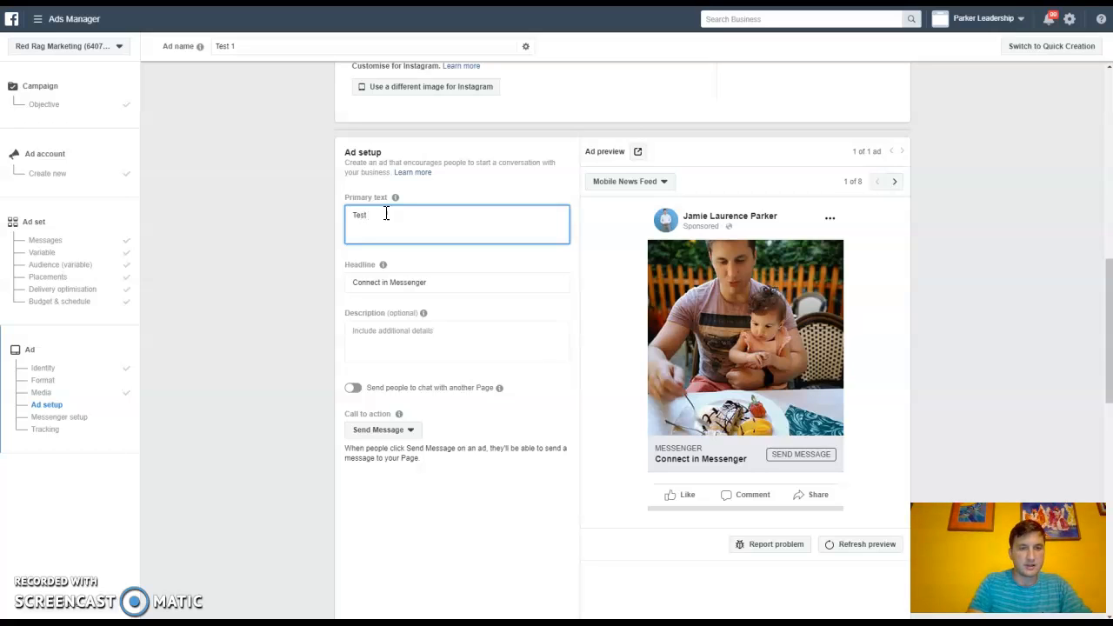
type("Test Test test")
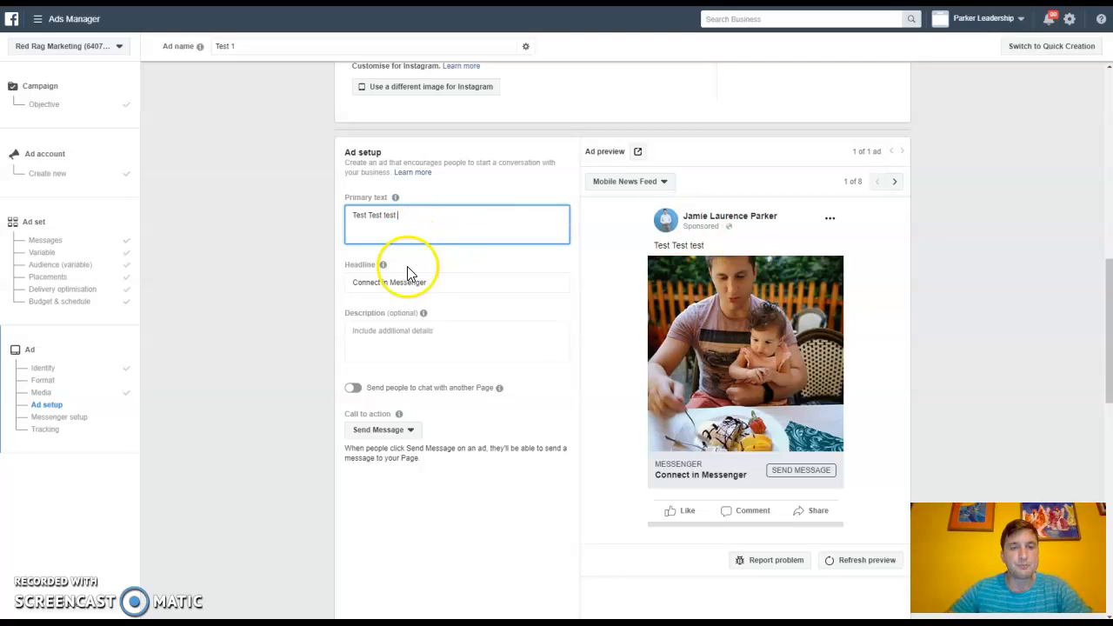
Step: Replace the headline with "Test Test" and set the description to "Test Test"
mouse_move(382, 202)
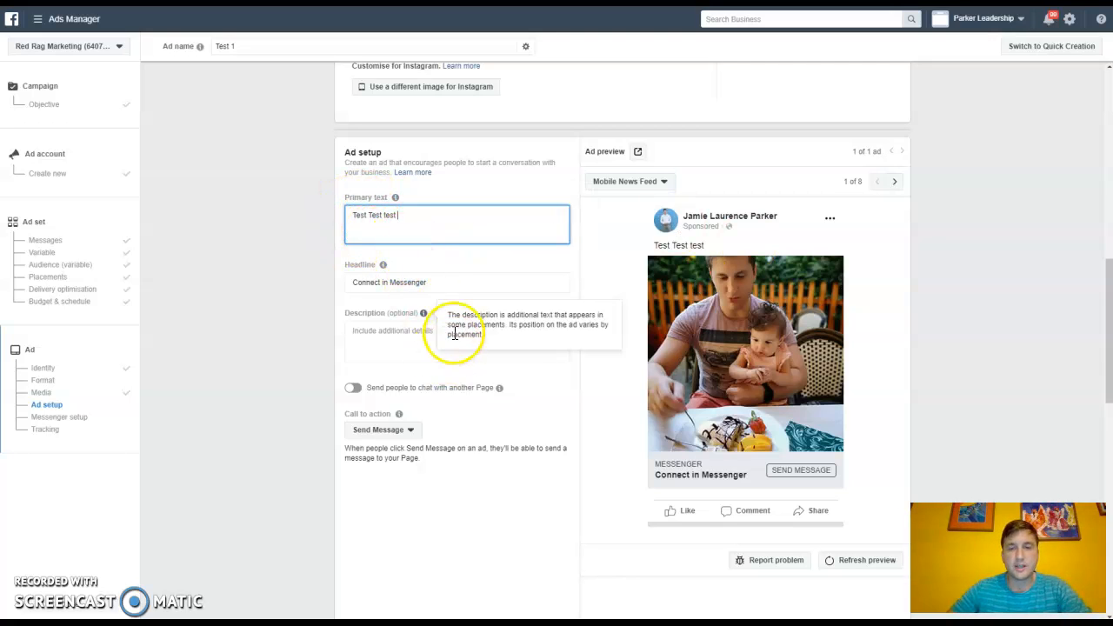
left_click(453, 280)
key("BackSpace")
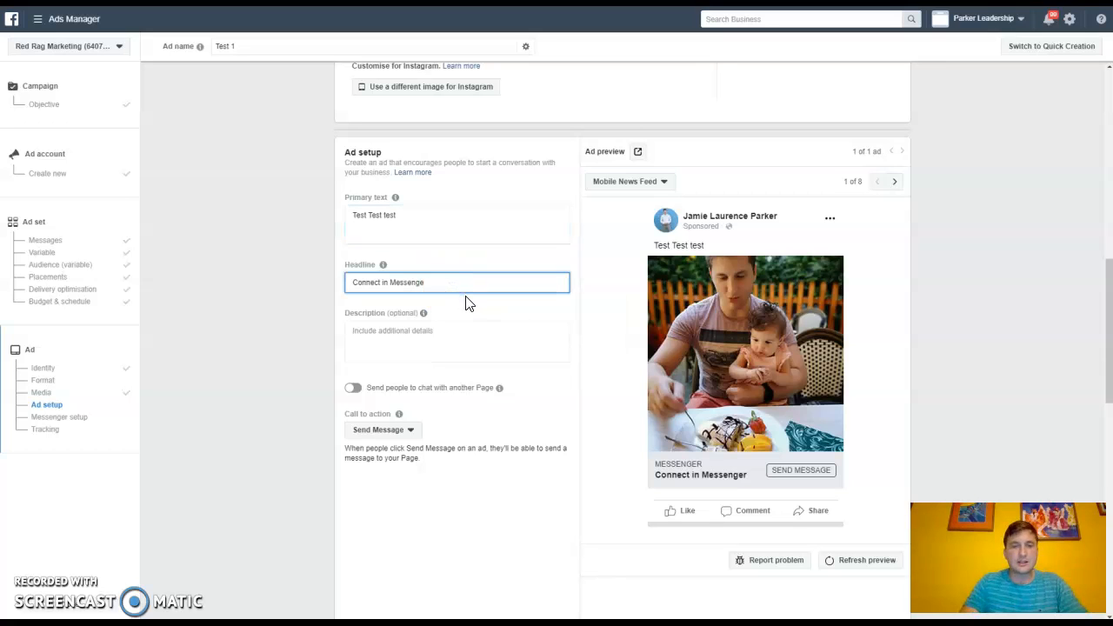
key("BackSpace")
key("BackSpace")
key("BackSpace")
key("BackSpace")
key("BackSpace")
key("BackSpace")
key("BackSpace")
key("BackSpace")
key("BackSpace")
key("BackSpace")
key("BackSpace")
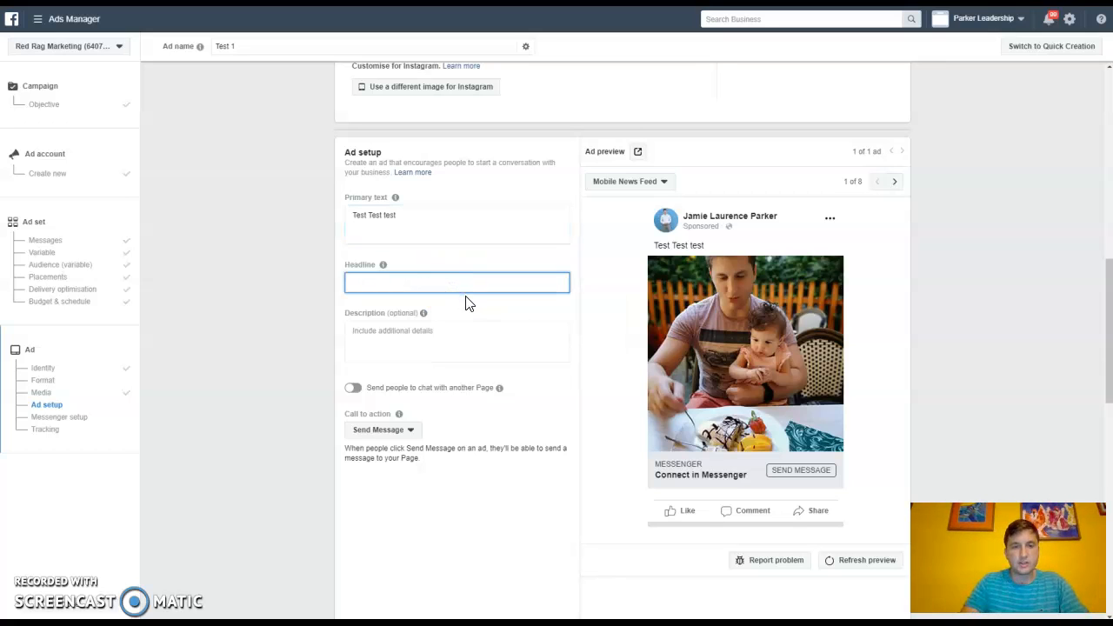
type("Test Test")
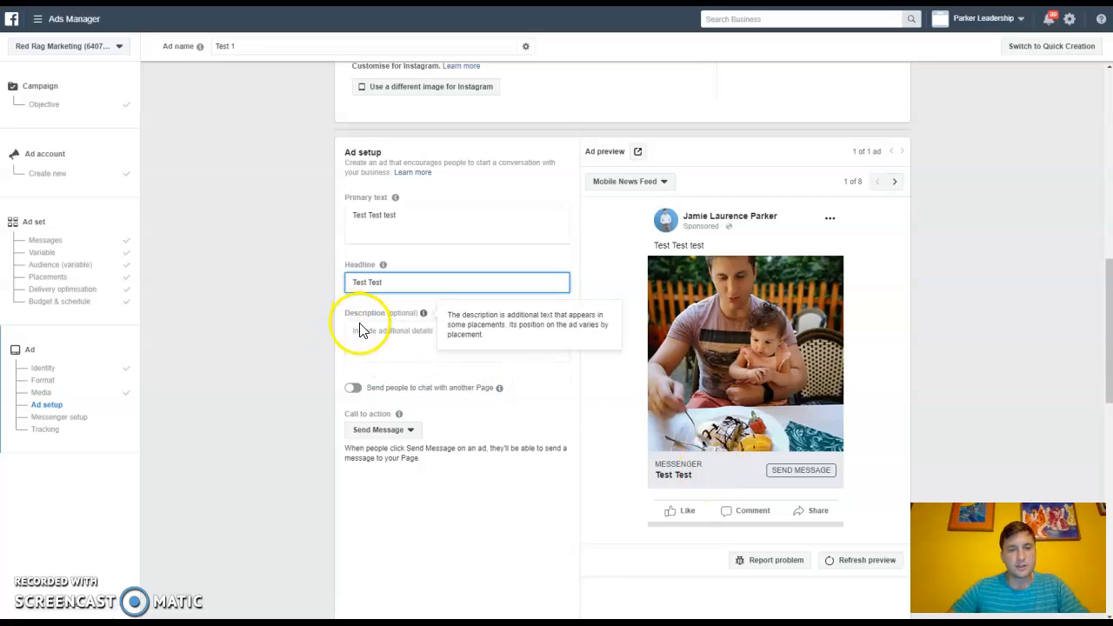
left_click(389, 338)
type("Test Test")
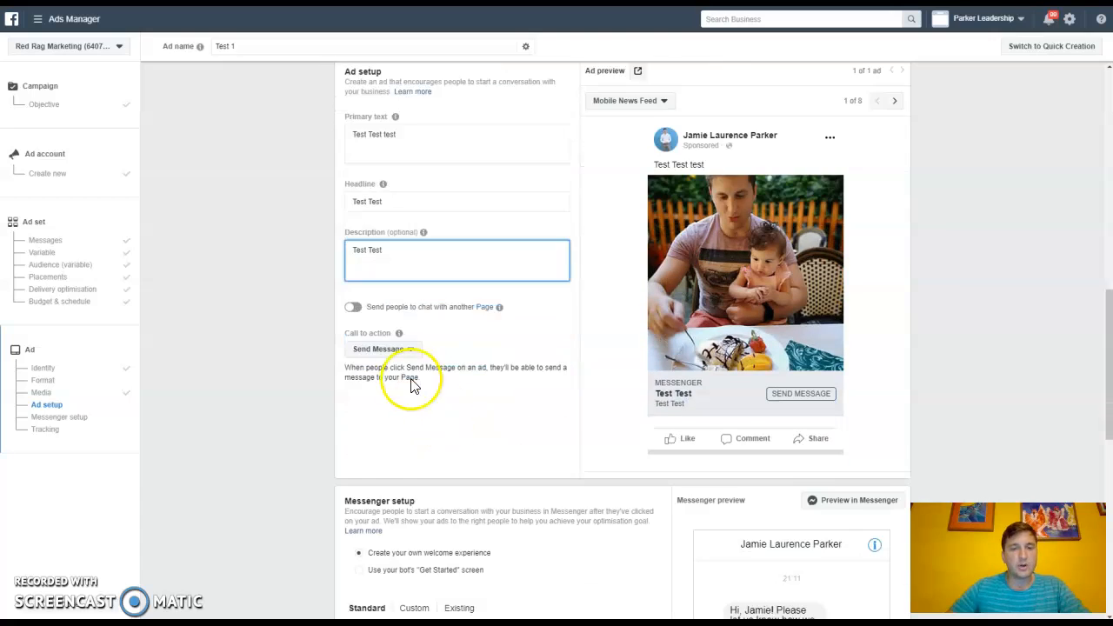
Step: Switch the call to action to Learn More and back to Send Message
left_click(413, 314)
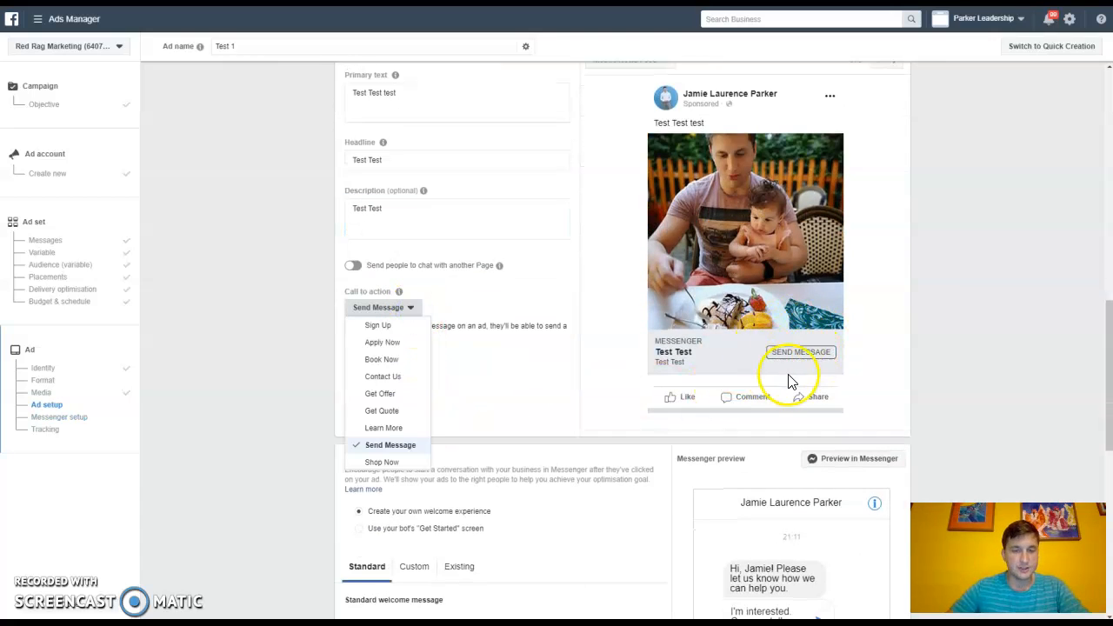
left_click(385, 428)
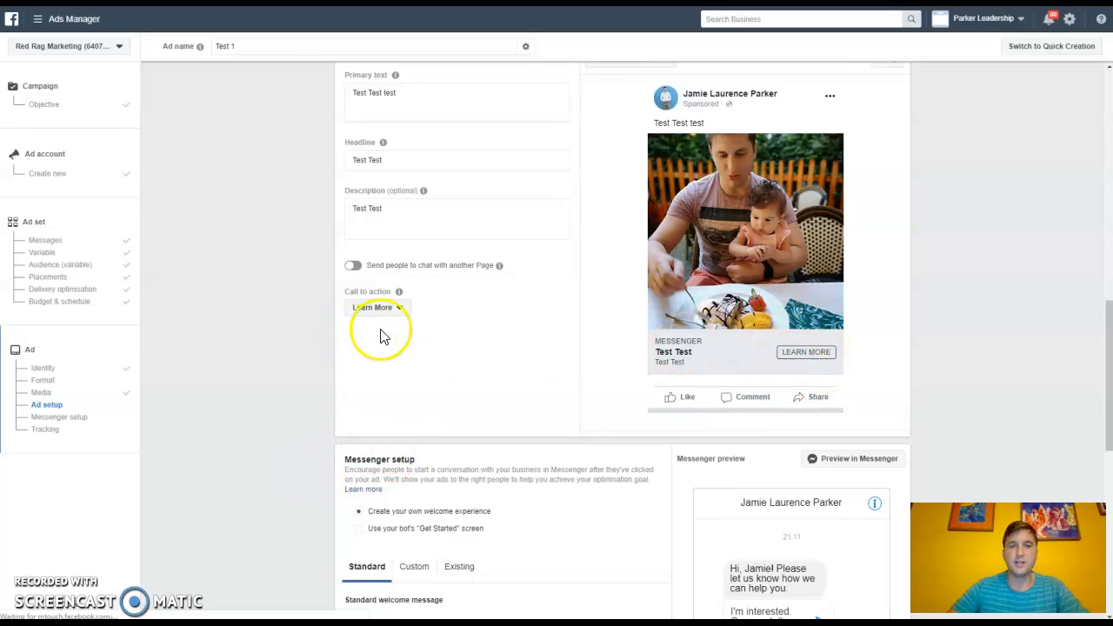
left_click(395, 307)
left_click(391, 445)
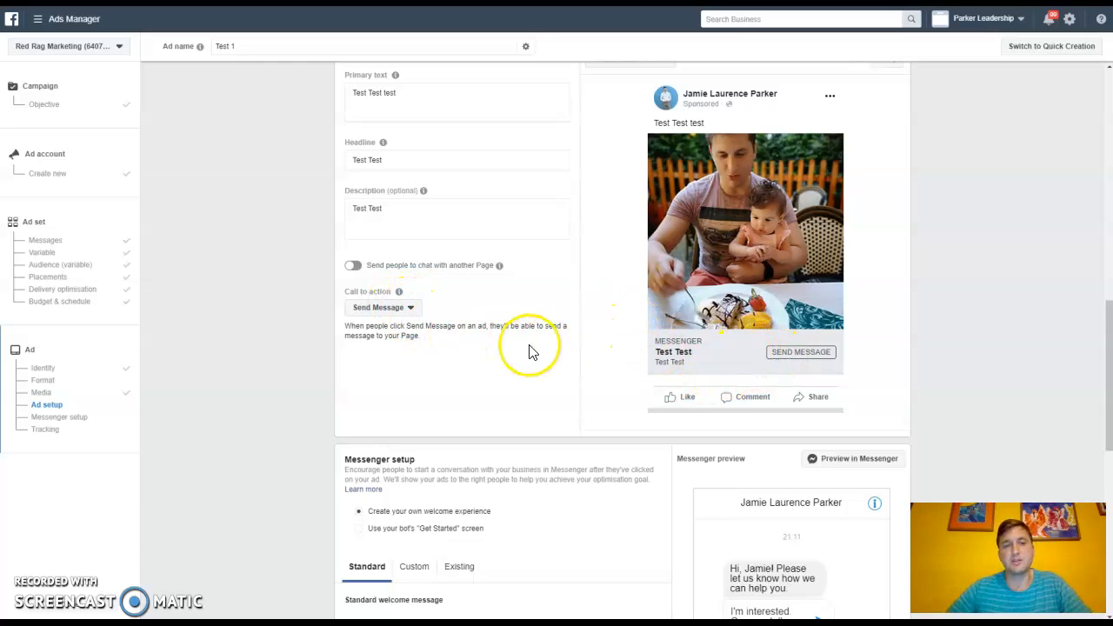
left_click(400, 309)
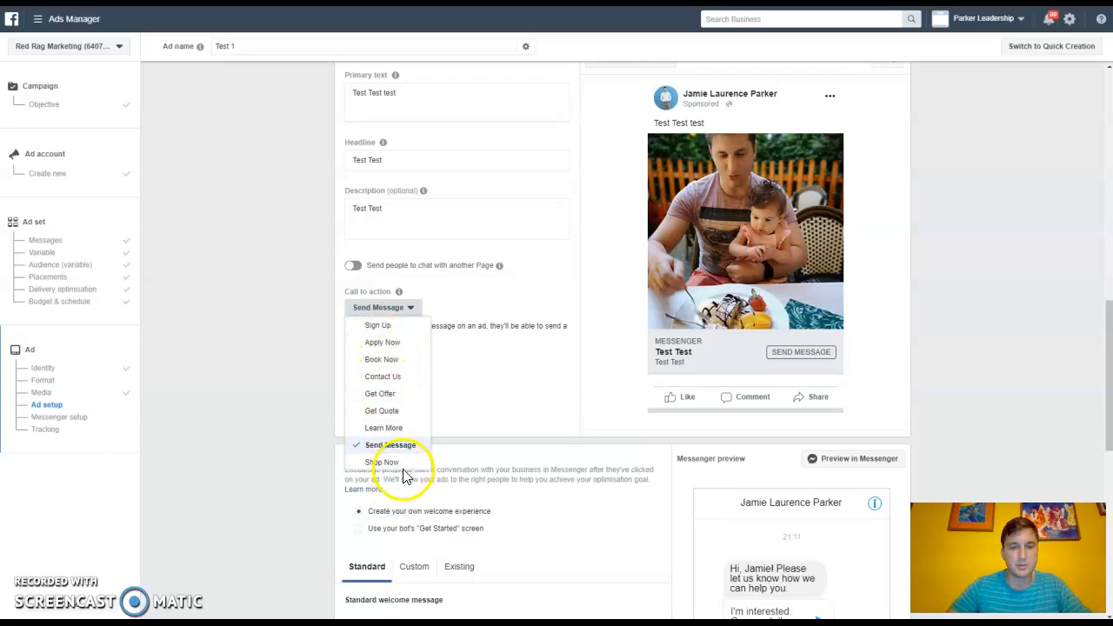
left_click(509, 404)
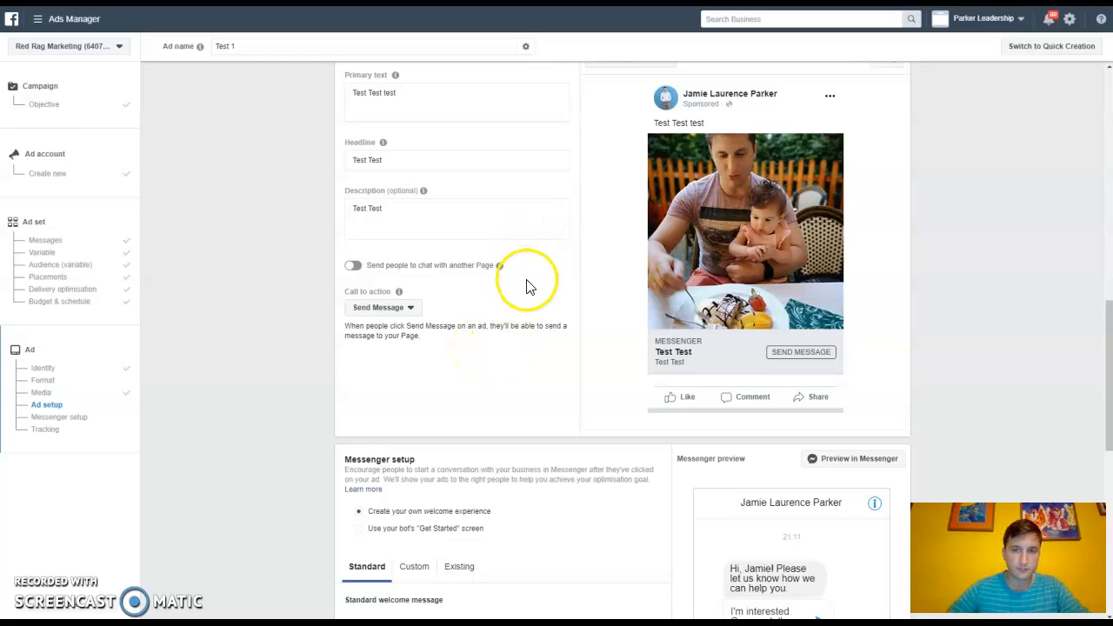
Step: Check the placement options available for the ad preview
scroll(714, 405, "up", 3)
scroll(729, 388, "down", 2)
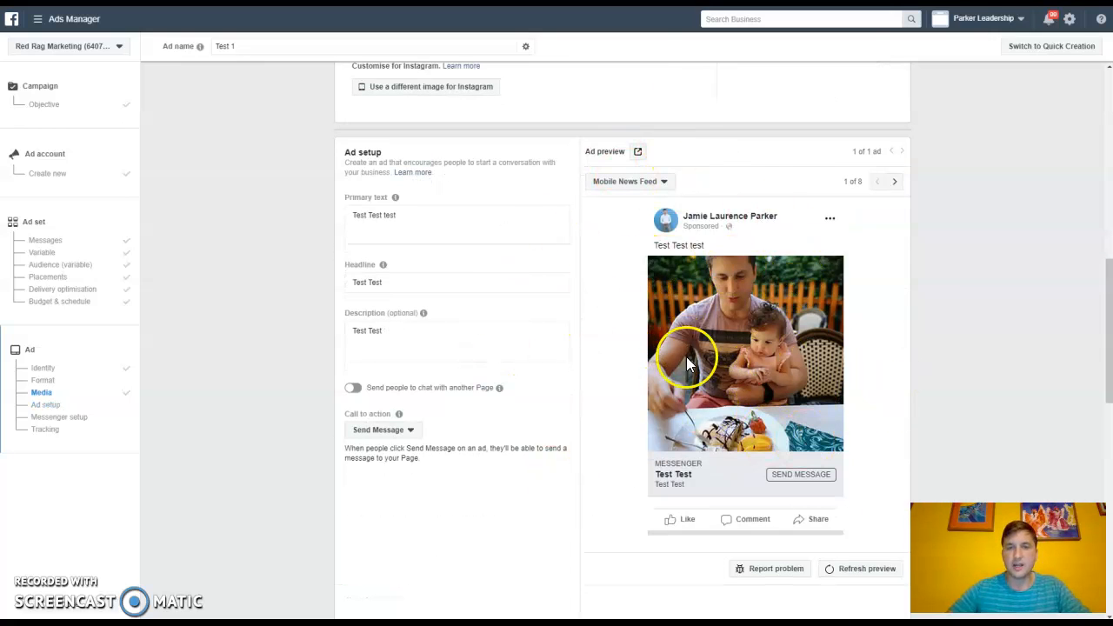
left_click(664, 183)
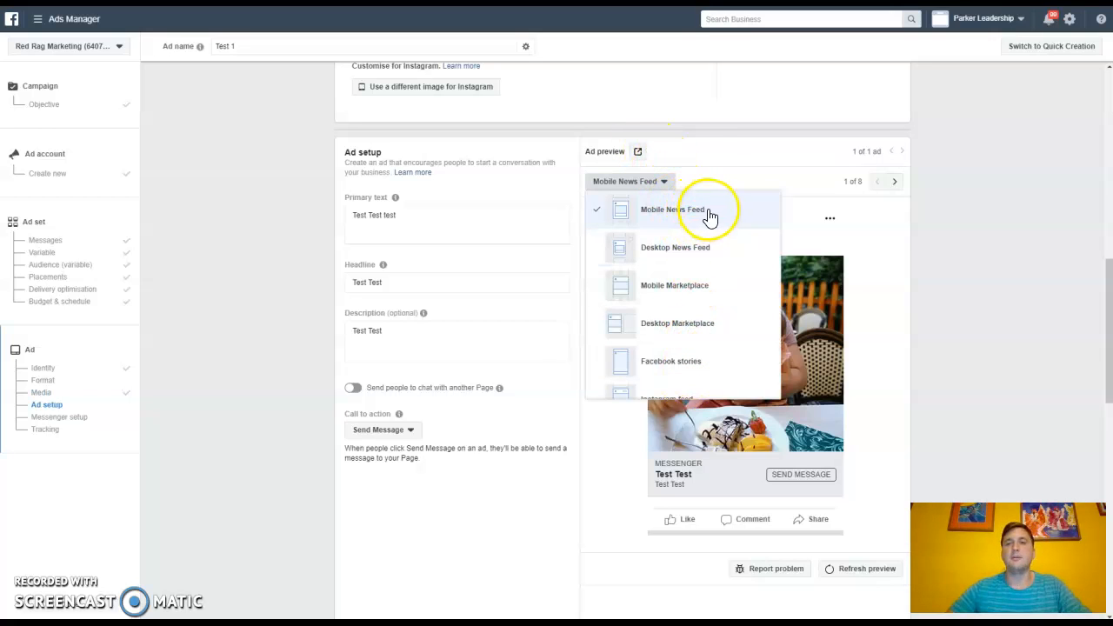
left_click(730, 193)
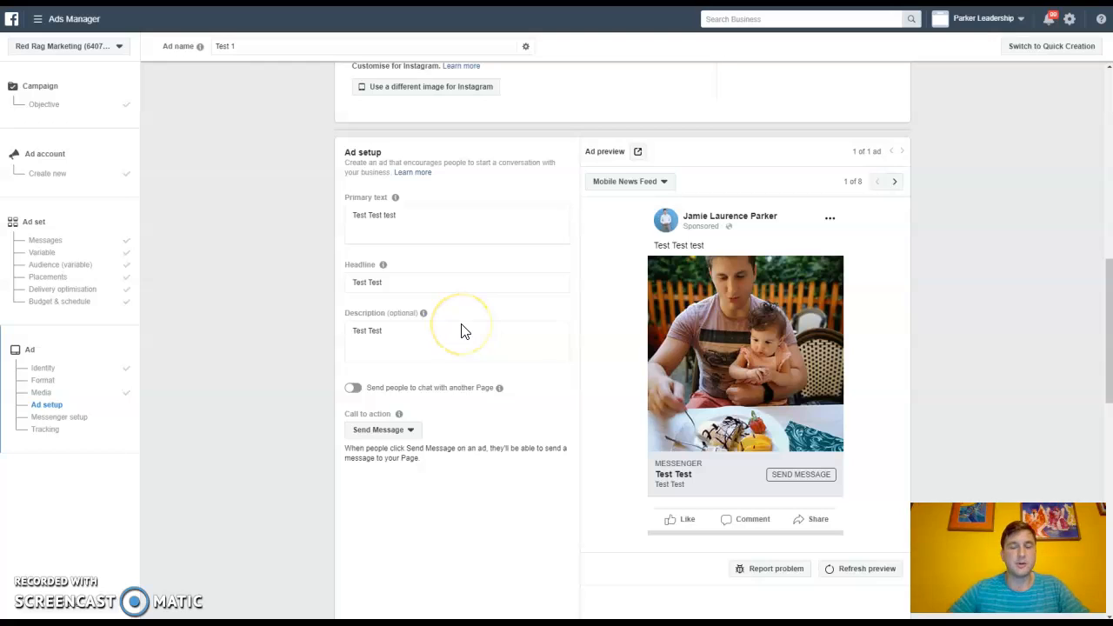
Step: Review the Messenger setup and Tracking sections of the ad
scroll(465, 350, "down", 1)
scroll(465, 349, "down", 2)
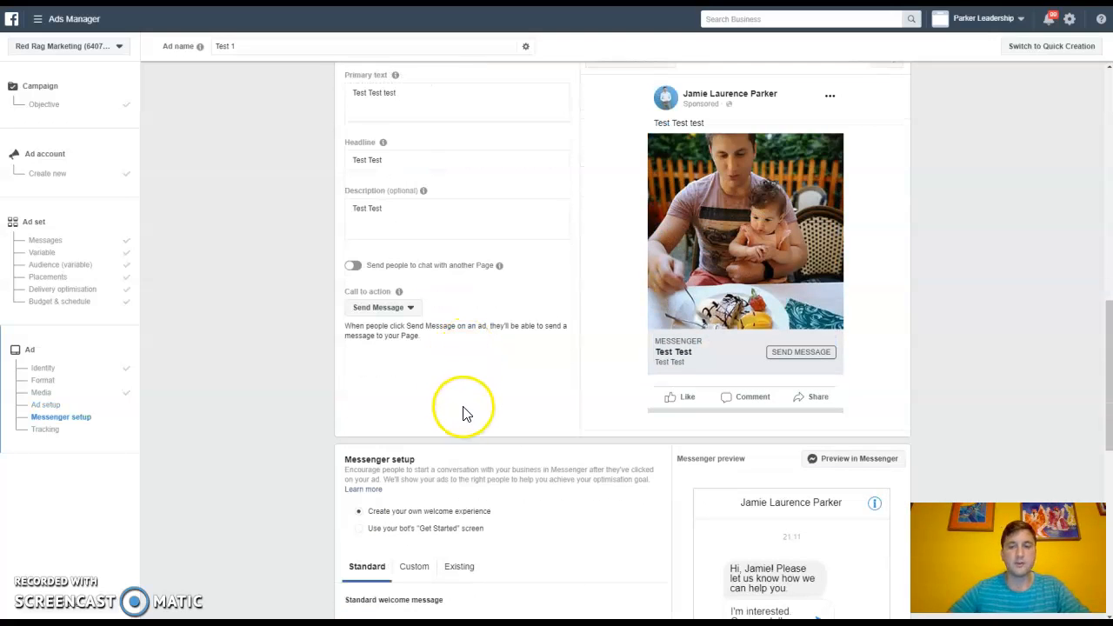
scroll(462, 374, "down", 2)
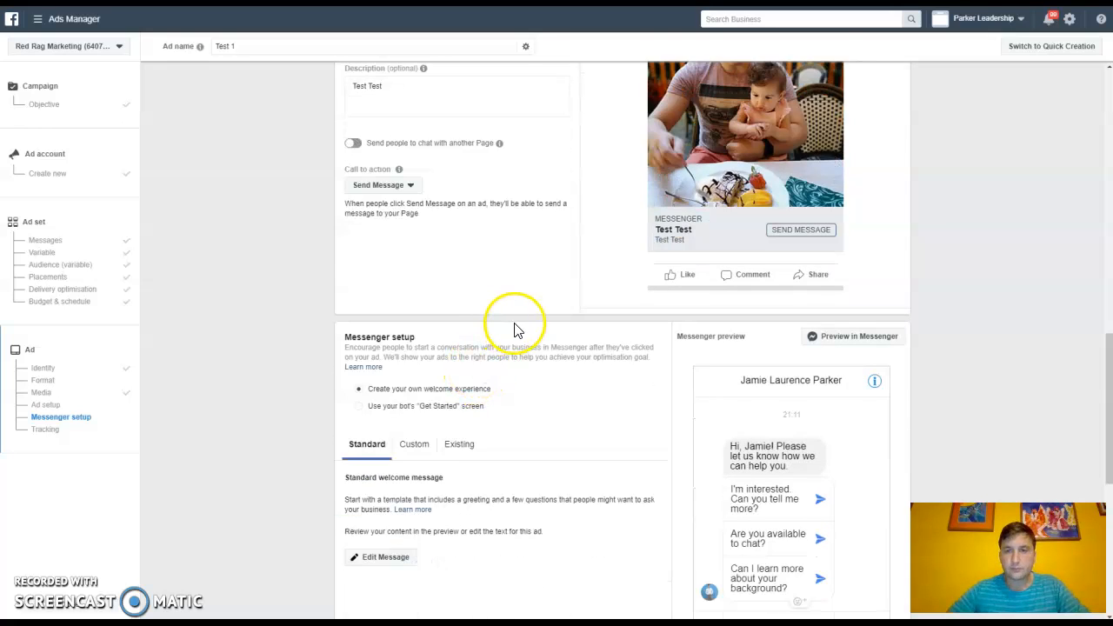
scroll(514, 322, "up", 2)
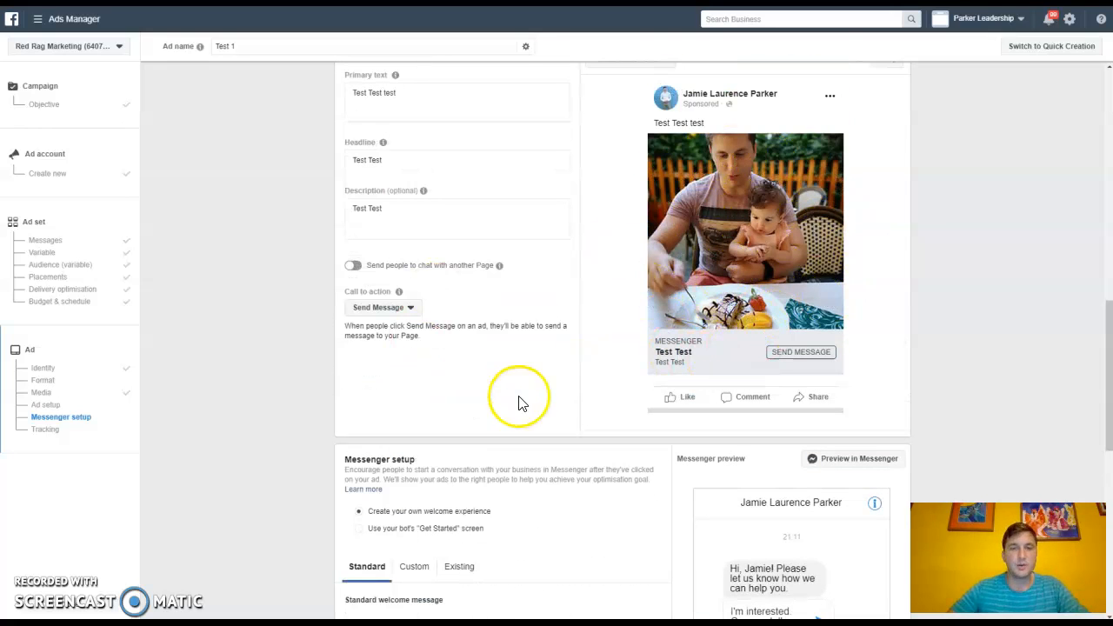
scroll(458, 387, "down", 2)
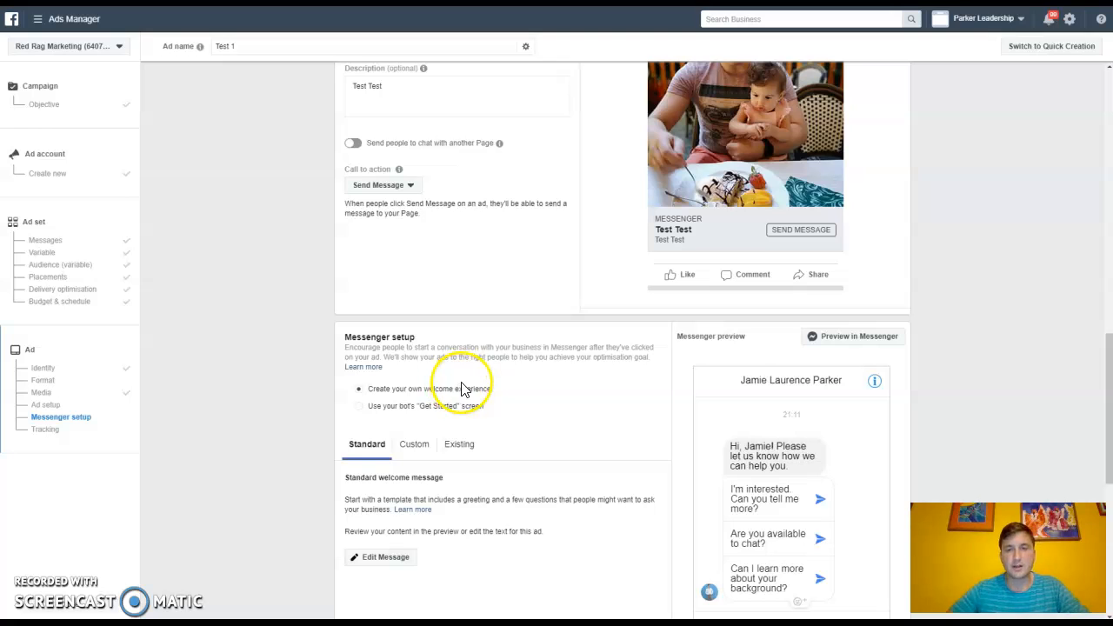
scroll(465, 383, "down", 2)
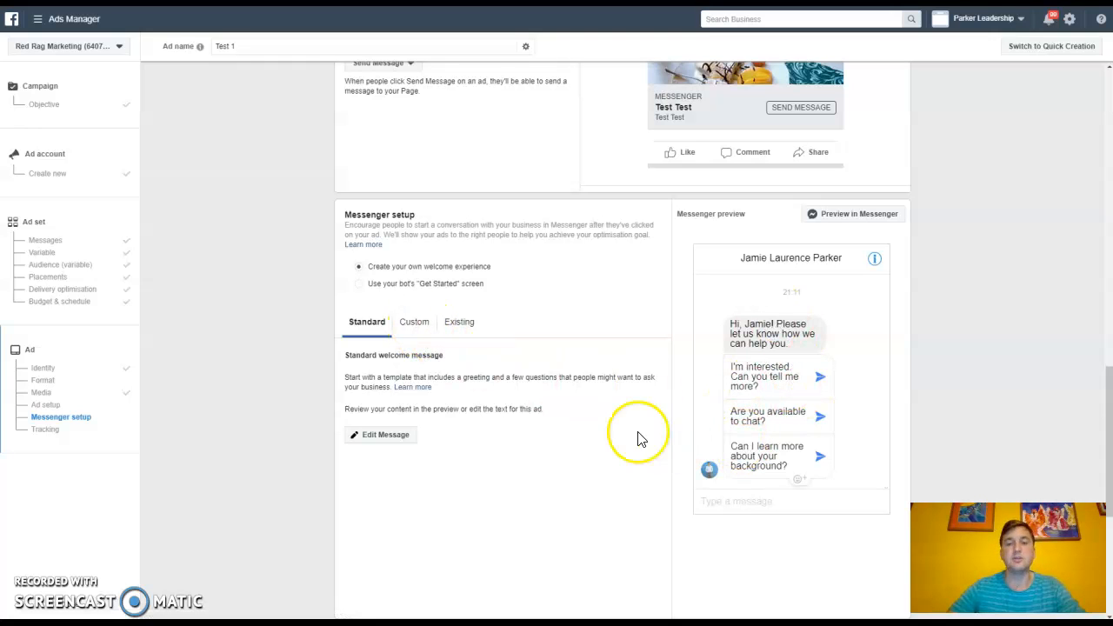
scroll(527, 323, "down", 3)
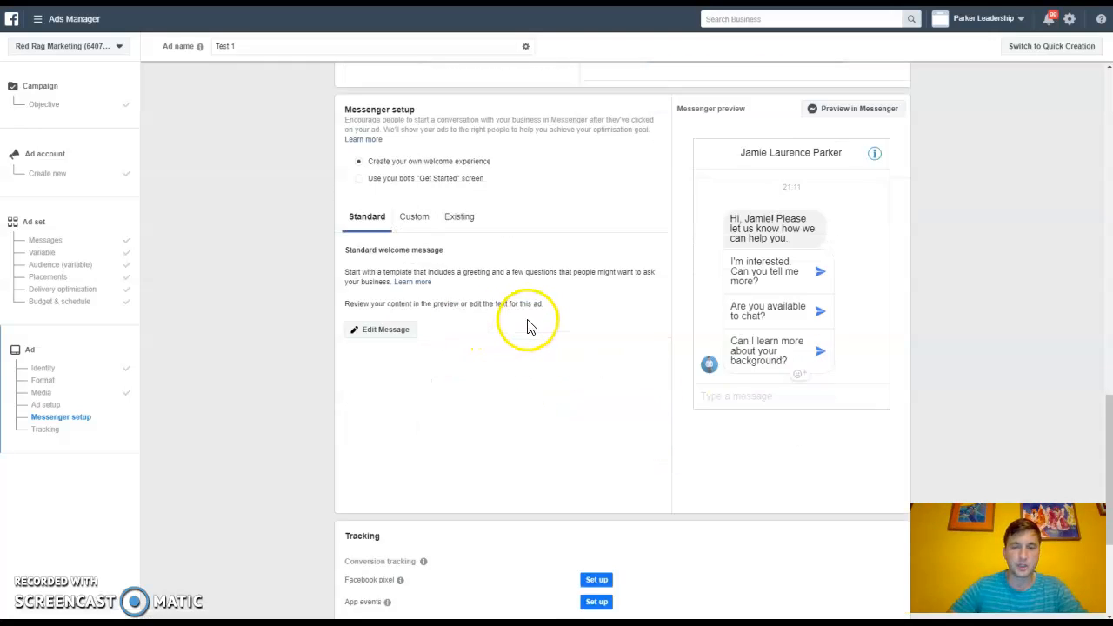
scroll(540, 321, "down", 2)
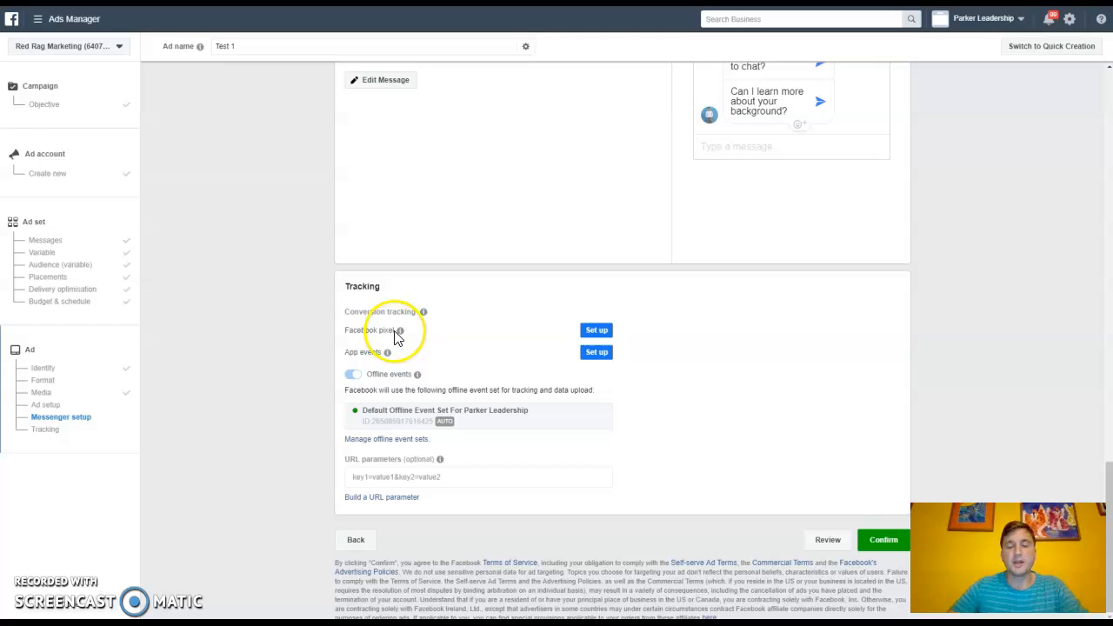
mouse_move(401, 330)
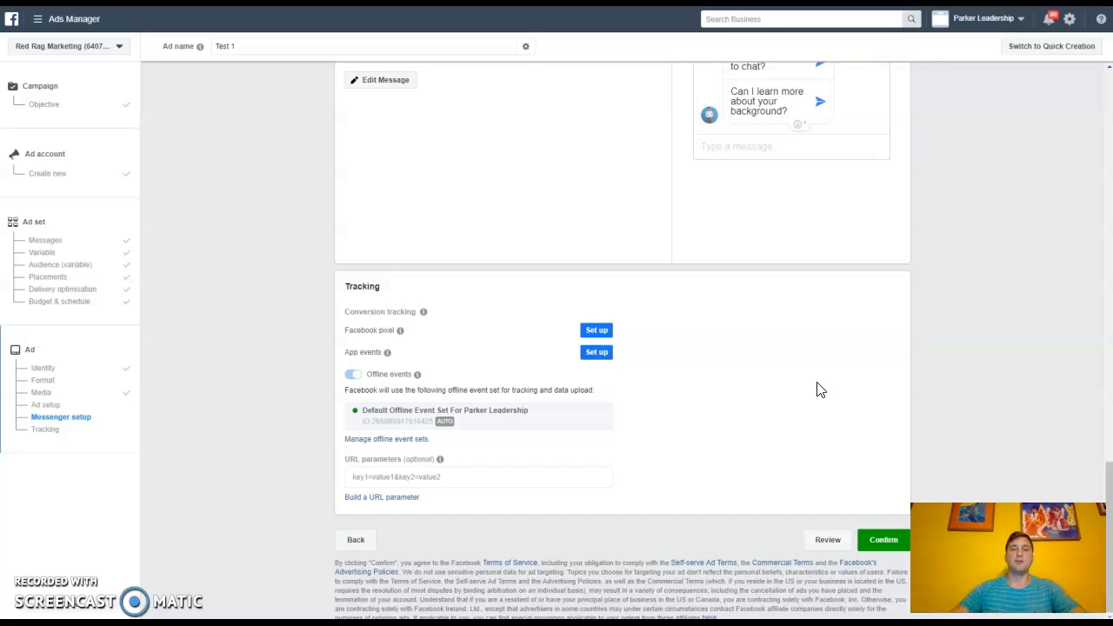
left_click(777, 327)
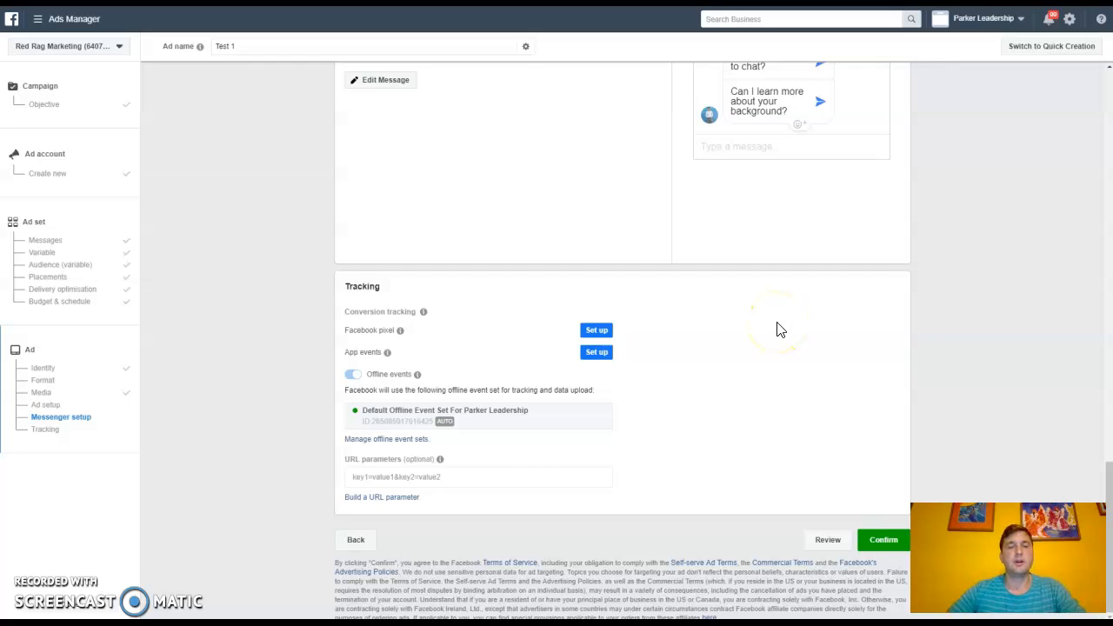